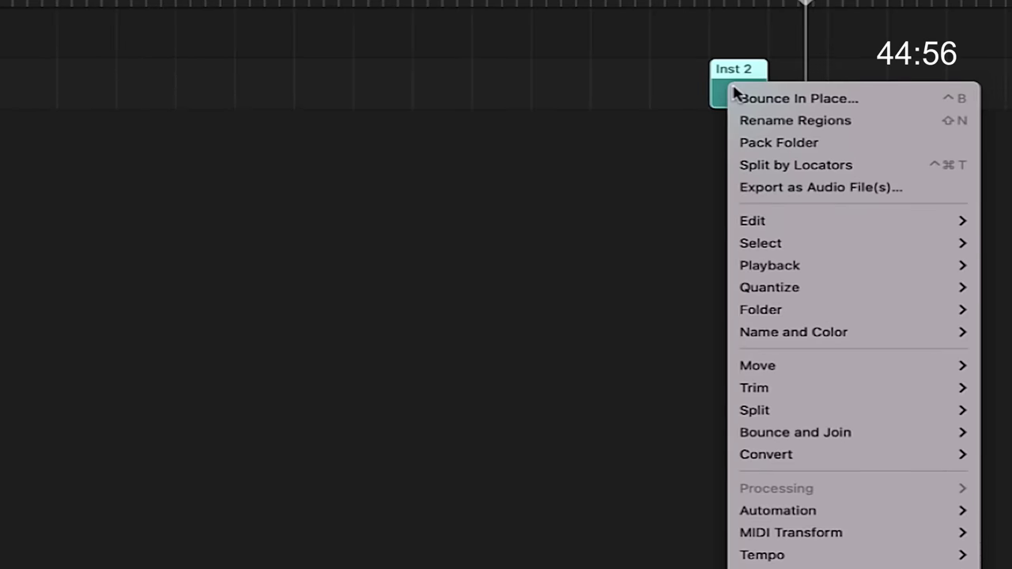
Add a G#4 note above the existing F#4 note in the piano roll.
mouse_move(762, 360)
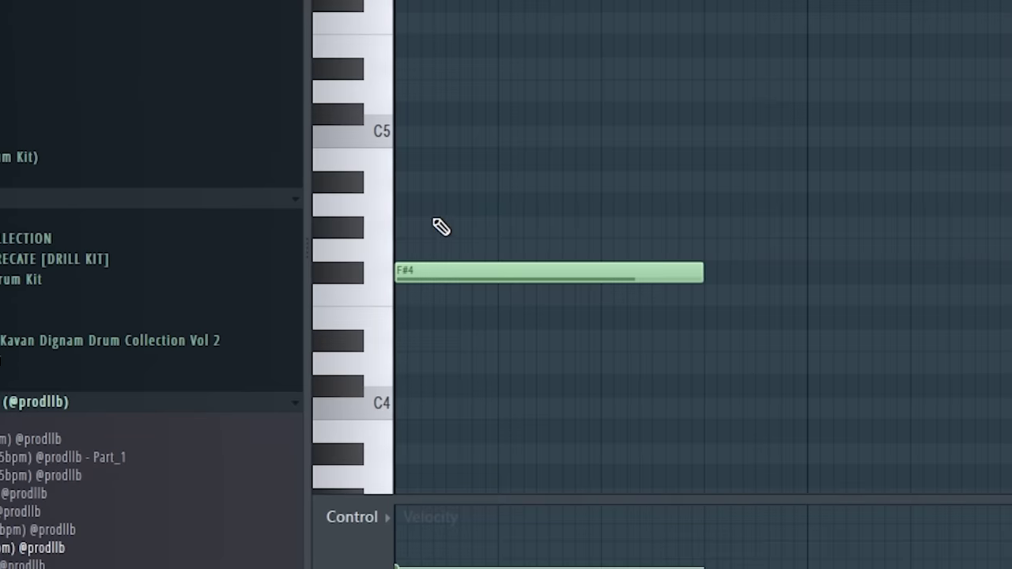
click(432, 225)
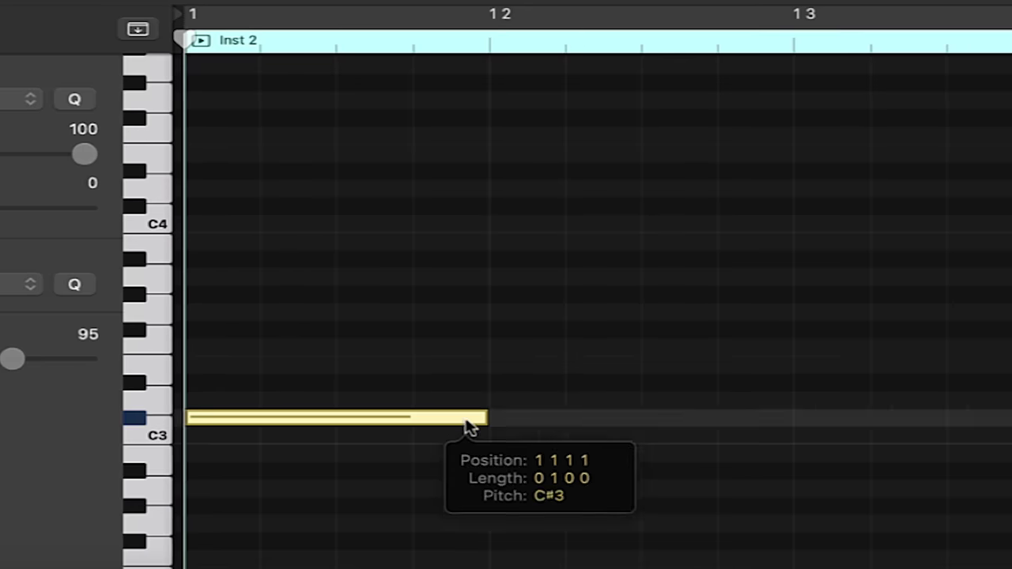
Lower the C#3 note to C3, slightly earlier, and shorten it so it ends sooner.
drag(468, 427, 439, 445)
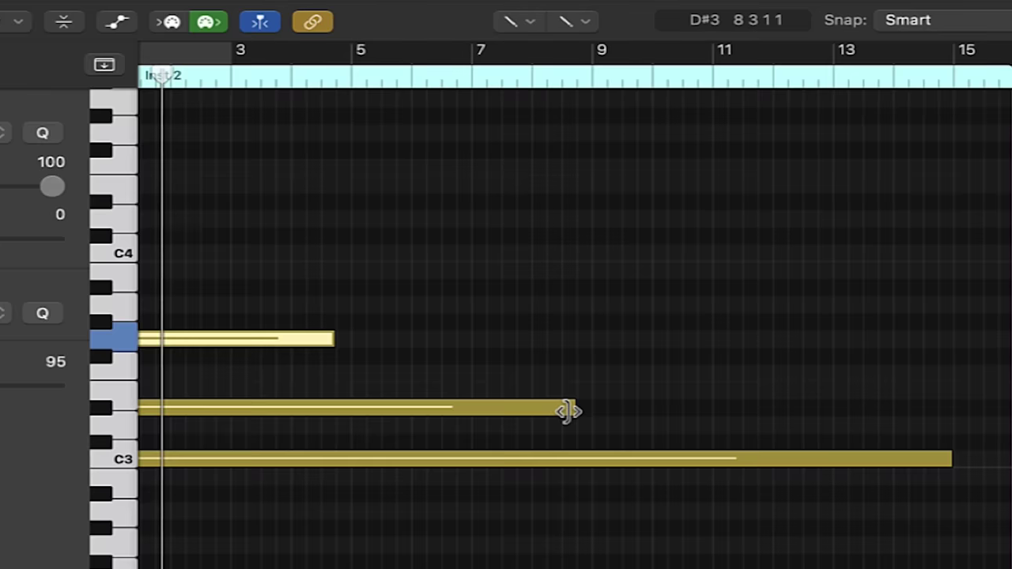
drag(565, 409, 222, 422)
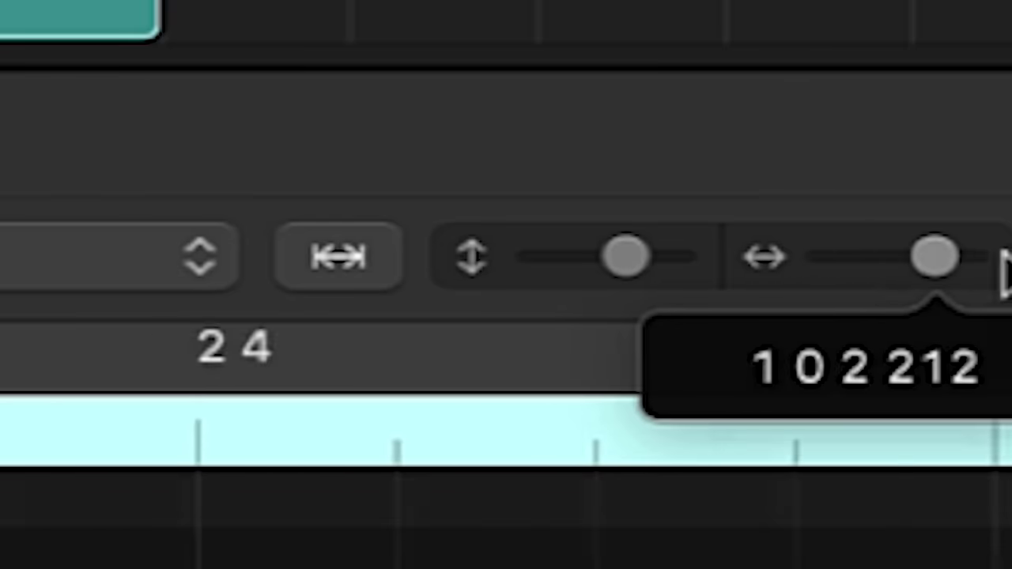
drag(1004, 269, 906, 277)
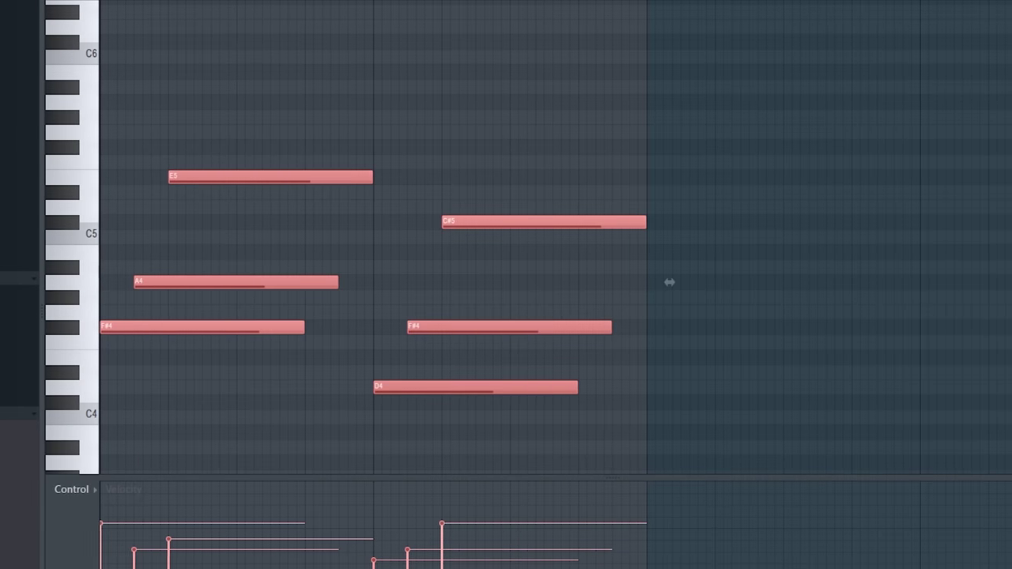
Repeat the pink melody notes two bars later, play them back, and add an empty MIDI region.
key(ctrl+b)
key(space)
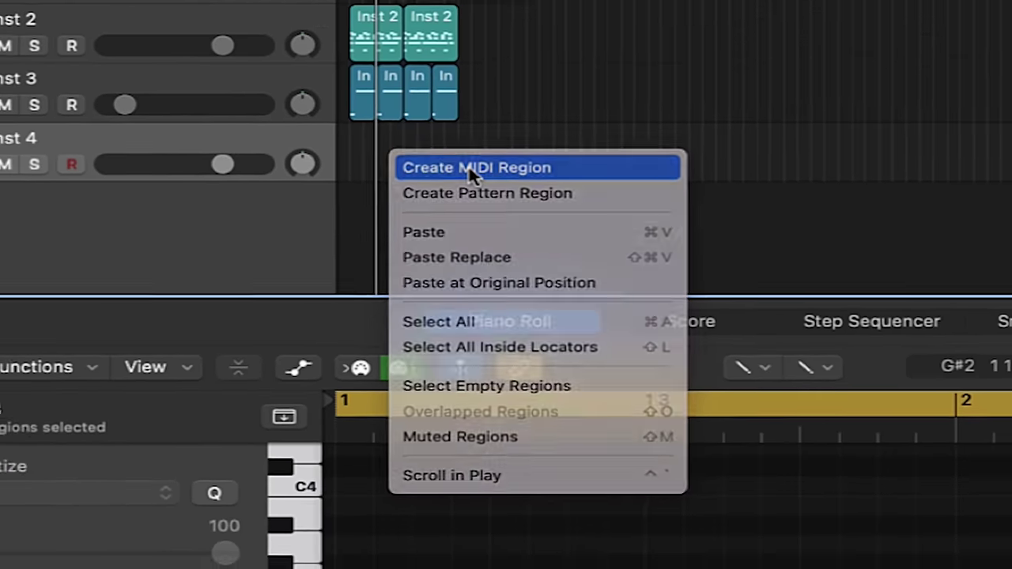
click(468, 165)
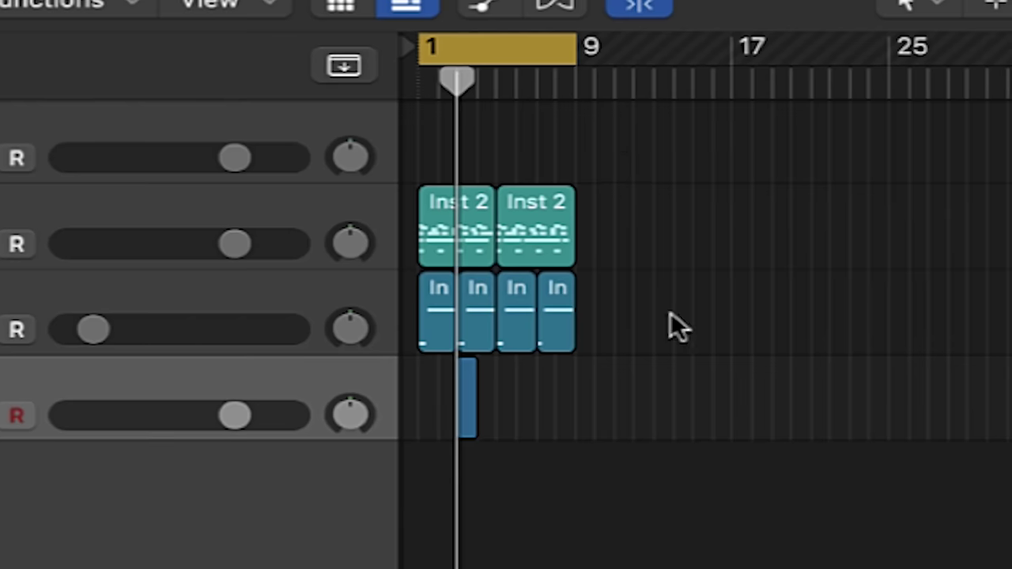
Set Crystallizer's mix to 6.5 %, delay the C3 note, and drop the long green note an octave.
drag(457, 79, 419, 83)
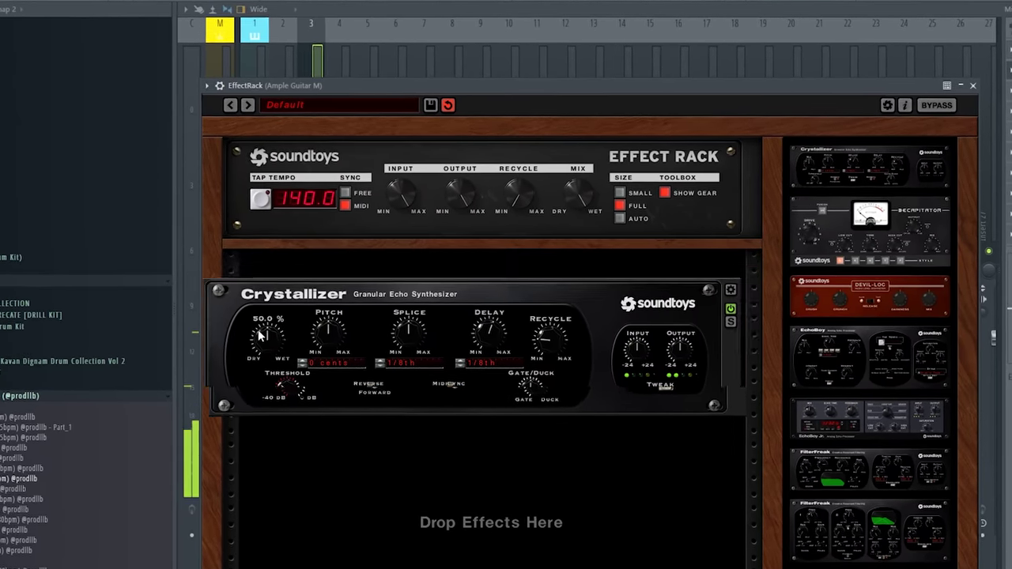
drag(260, 336, 226, 351)
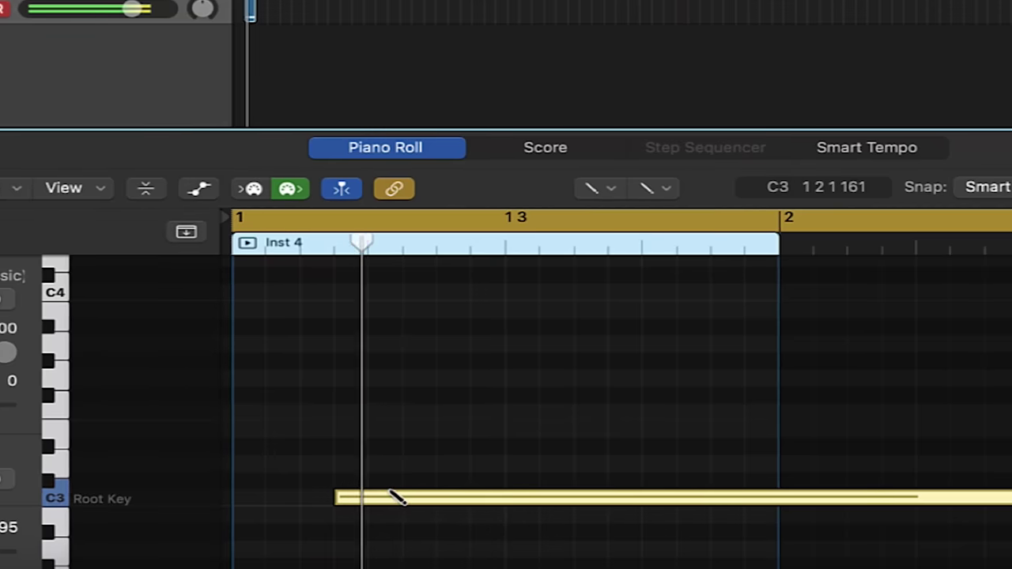
drag(355, 498, 406, 503)
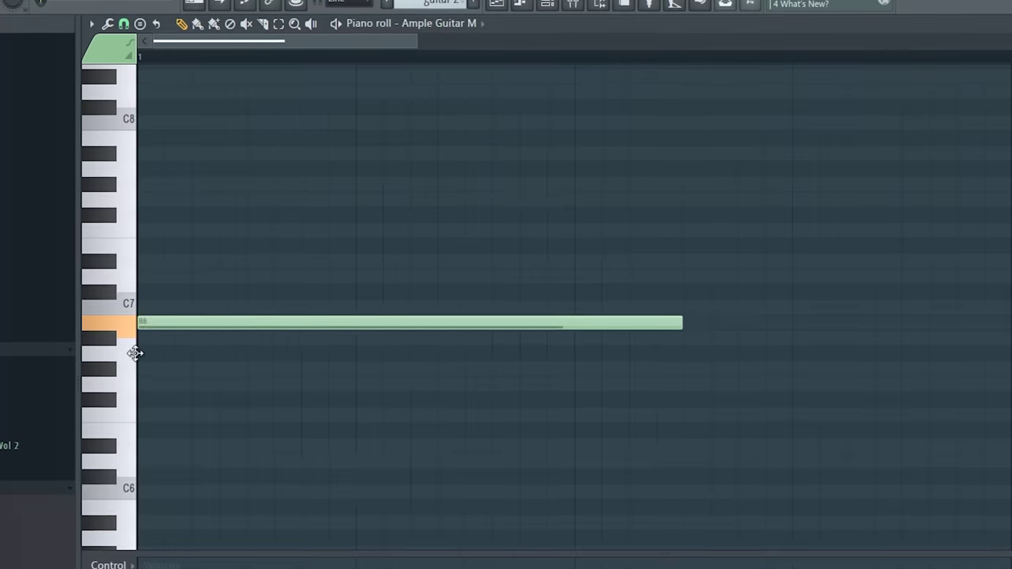
drag(134, 328, 145, 473)
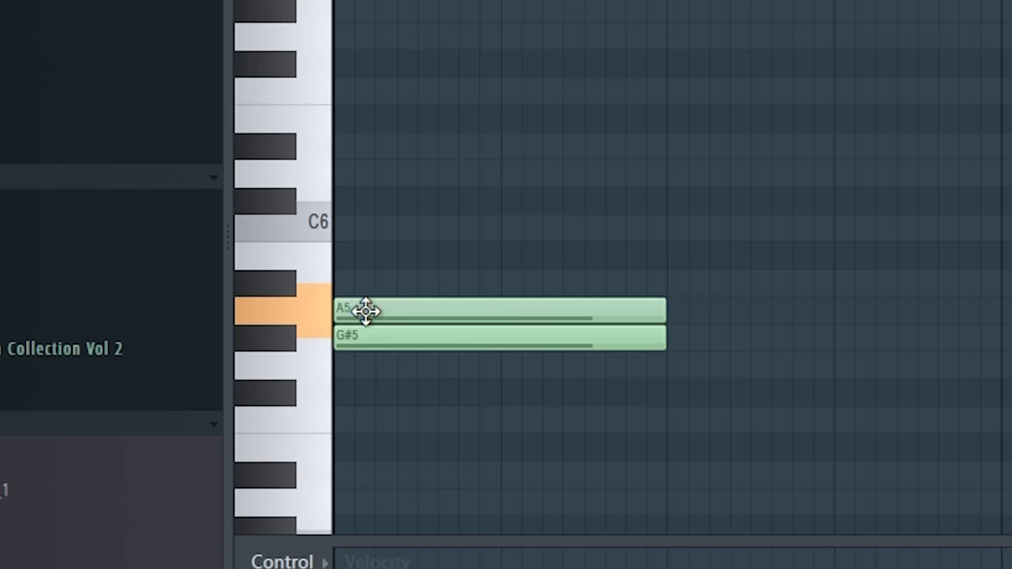
drag(366, 310, 346, 311)
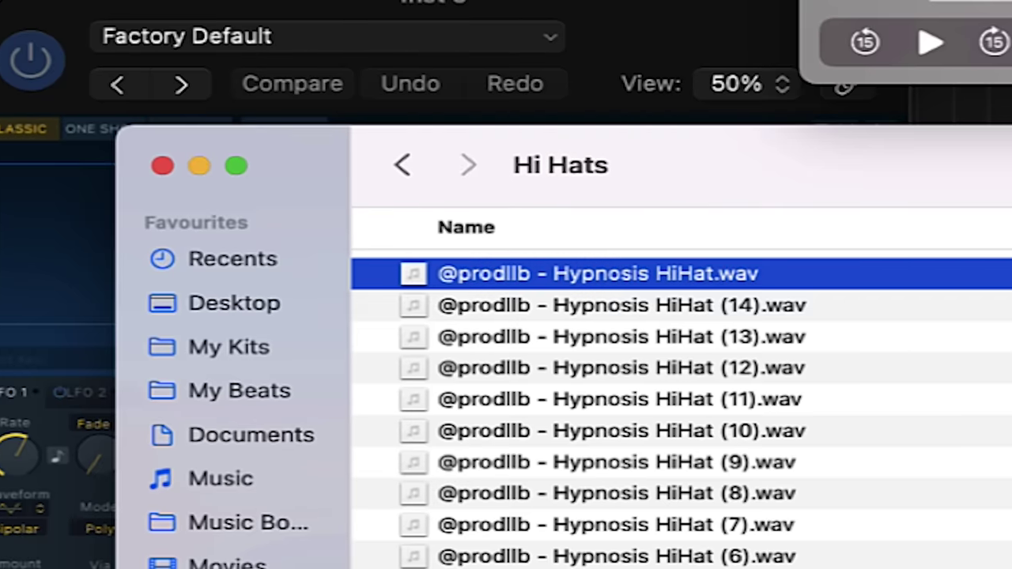
Load HiHat.wav into the plugin, lower the C5 note to B4, and raise Pro-Q 3's low cut to ~9 kHz.
drag(700, 272, 226, 254)
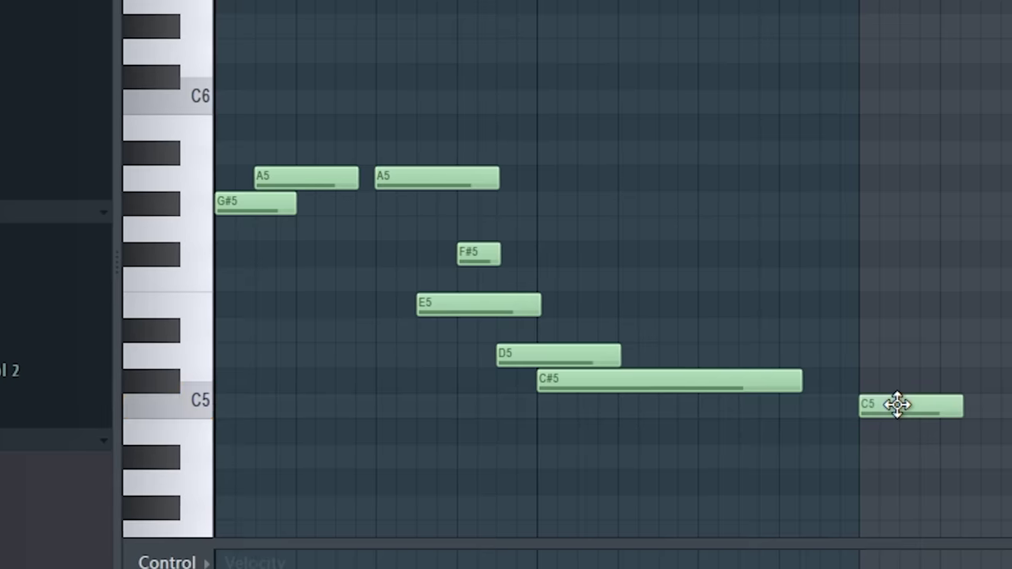
drag(897, 404, 862, 412)
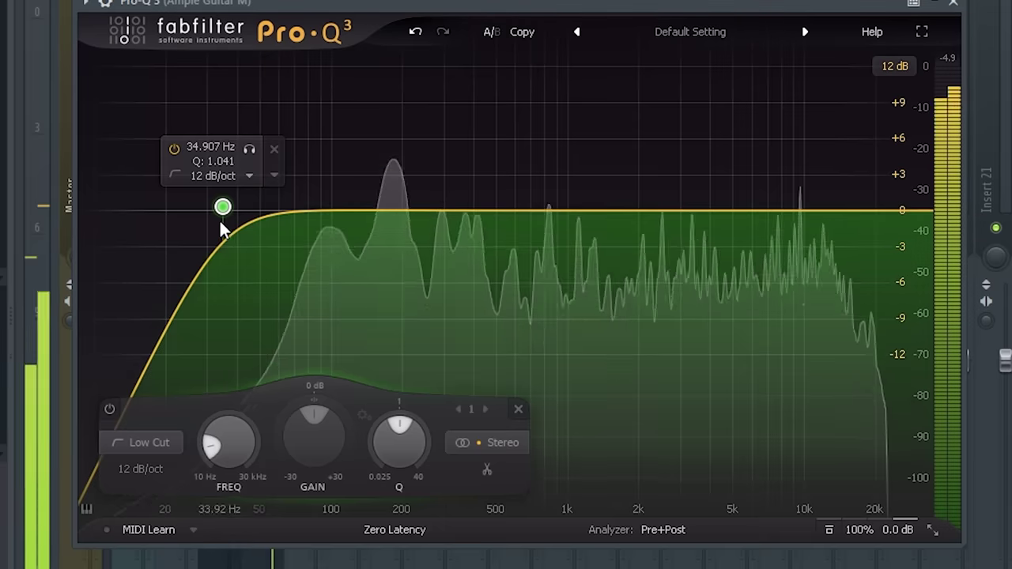
drag(226, 209, 797, 226)
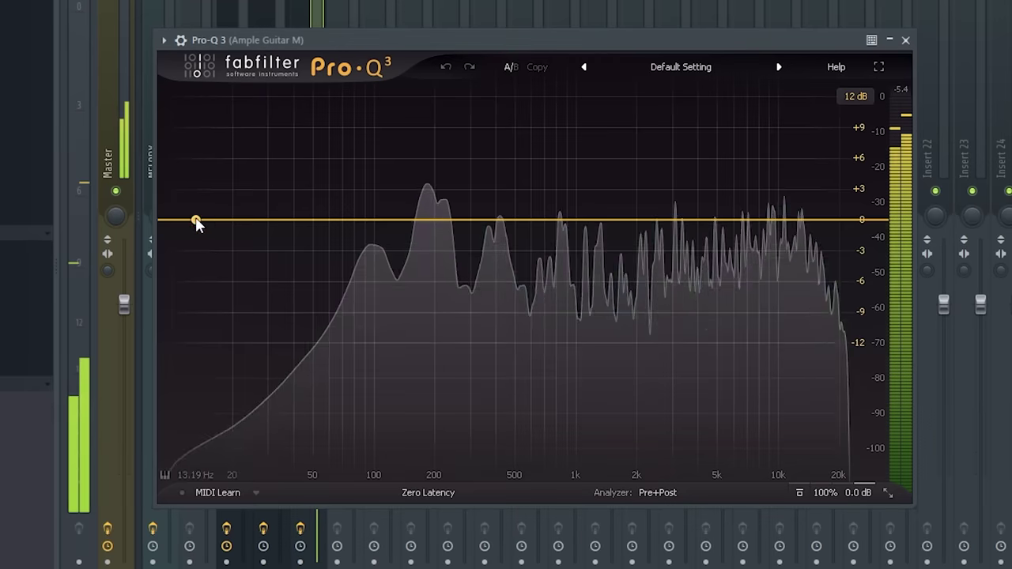
click(195, 221)
Sweep the Pro-Q 3 low cut up to about 1043 Hz, then settle it back at about 30 Hz.
drag(195, 221, 579, 228)
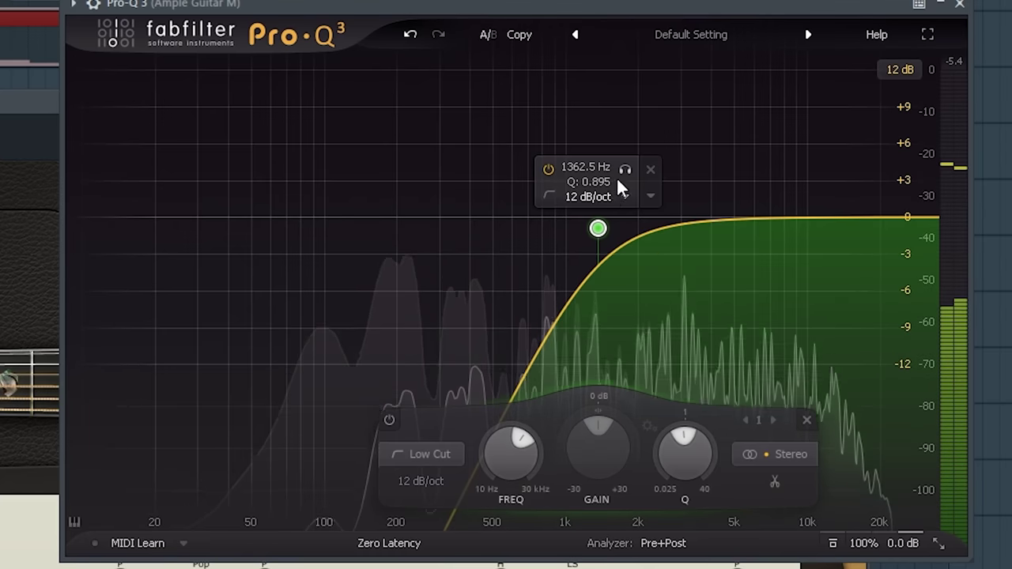
drag(516, 243, 223, 235)
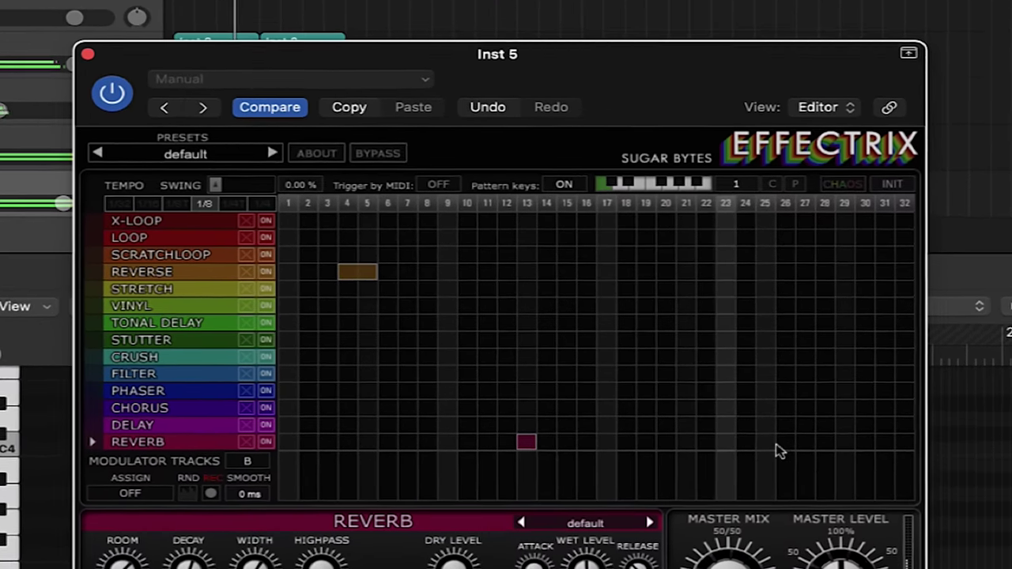
Add a reverb block at step 13 of the Effectrix REVERB row on Inst 5.
click(777, 447)
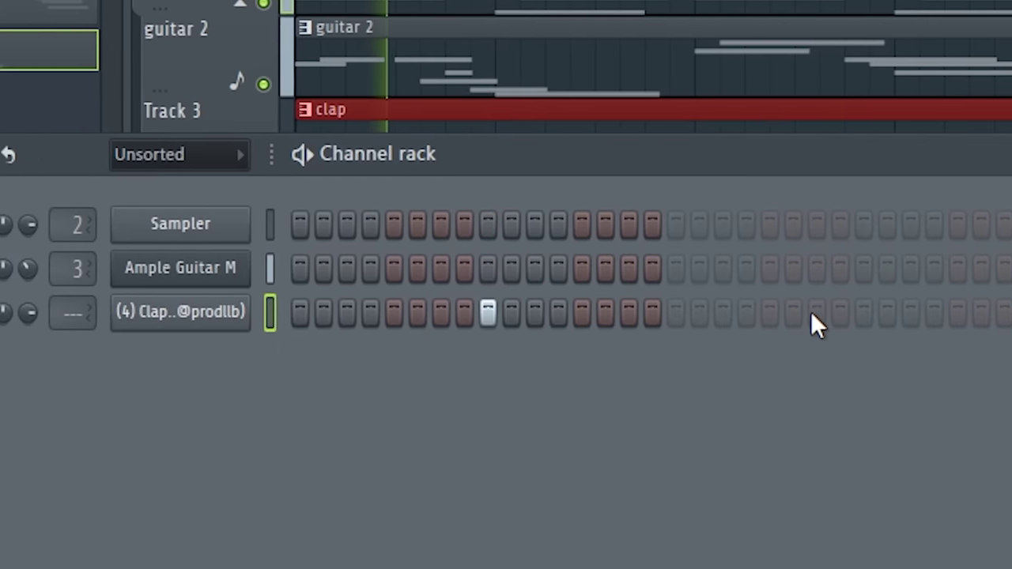
Add a clap hit, load a Chambers hi hat as a new channel, and place its pattern at bar 1 of Track 4.
click(888, 313)
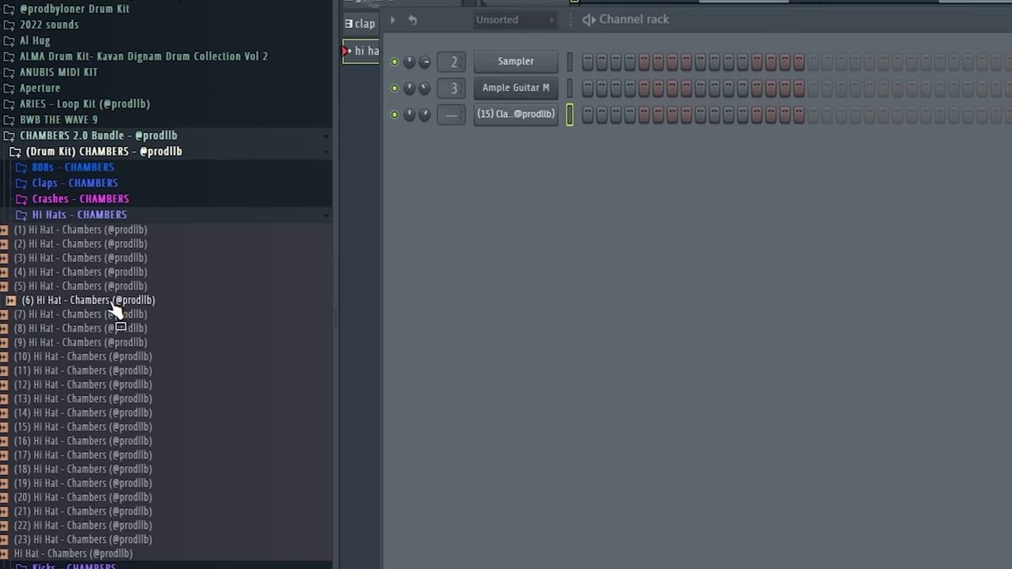
drag(284, 300, 519, 176)
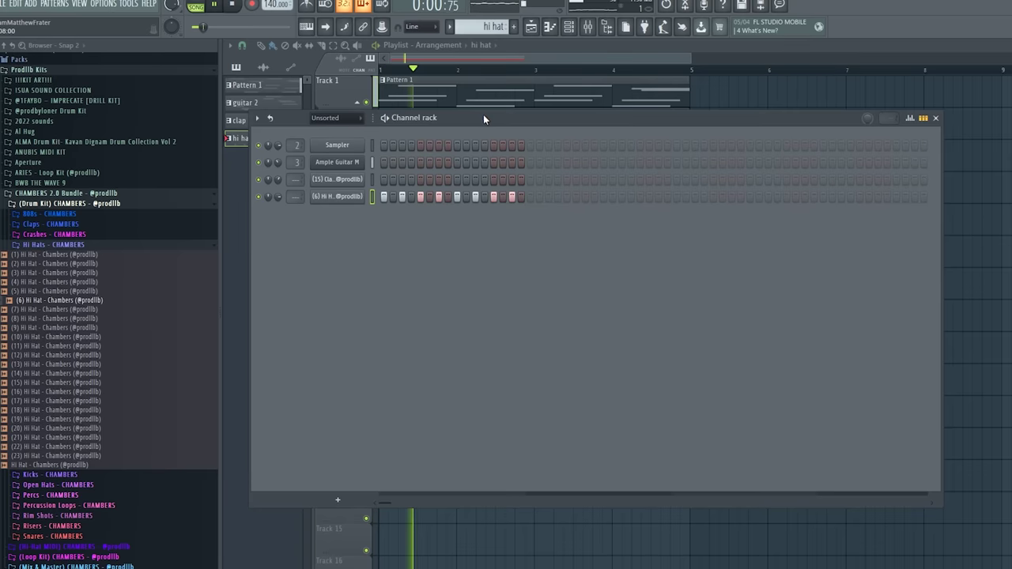
drag(483, 118, 464, 226)
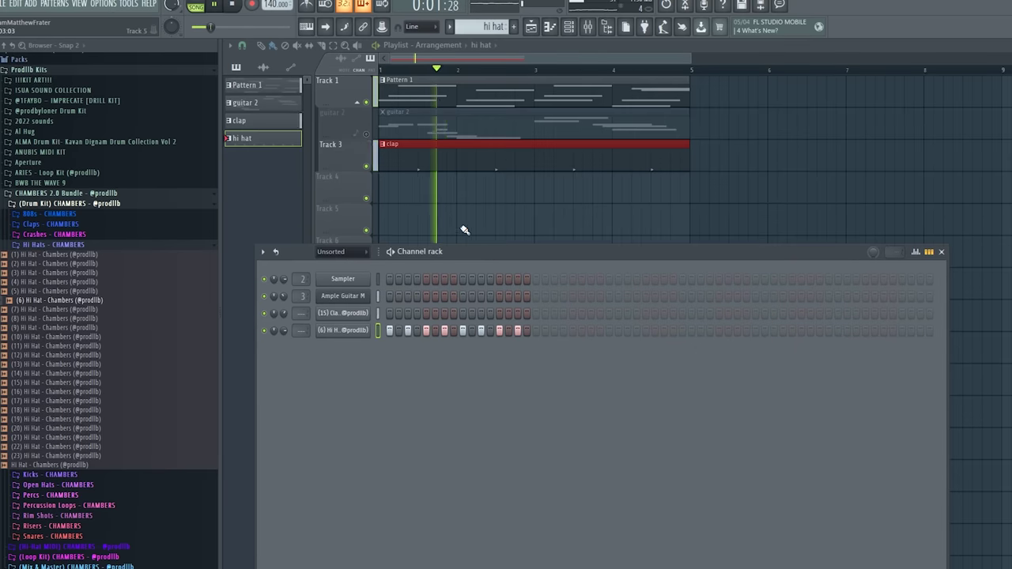
click(385, 192)
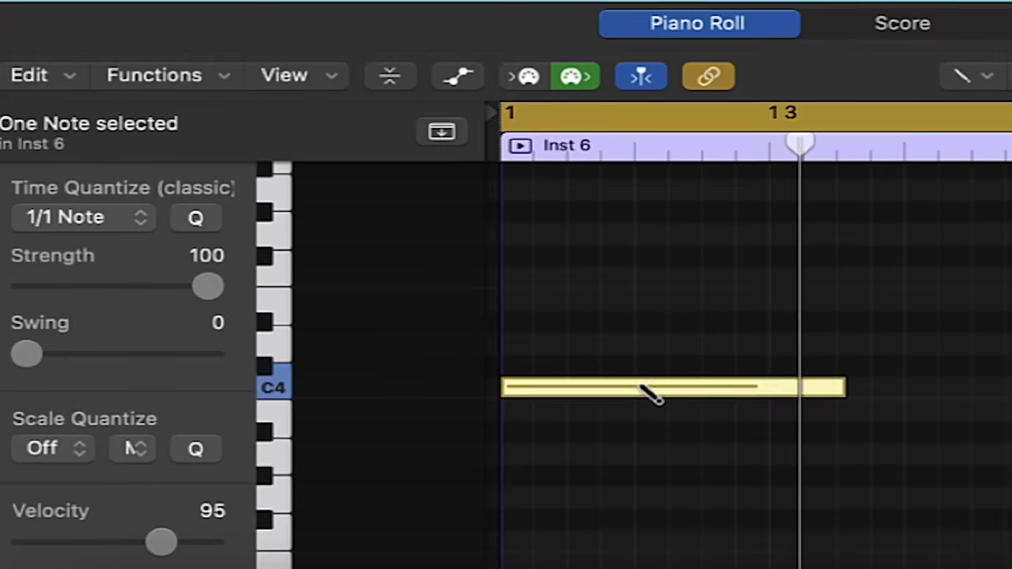
Lower the 808 note from C4 through A3 to G3 and check its position and length.
drag(642, 389, 643, 459)
drag(544, 459, 544, 492)
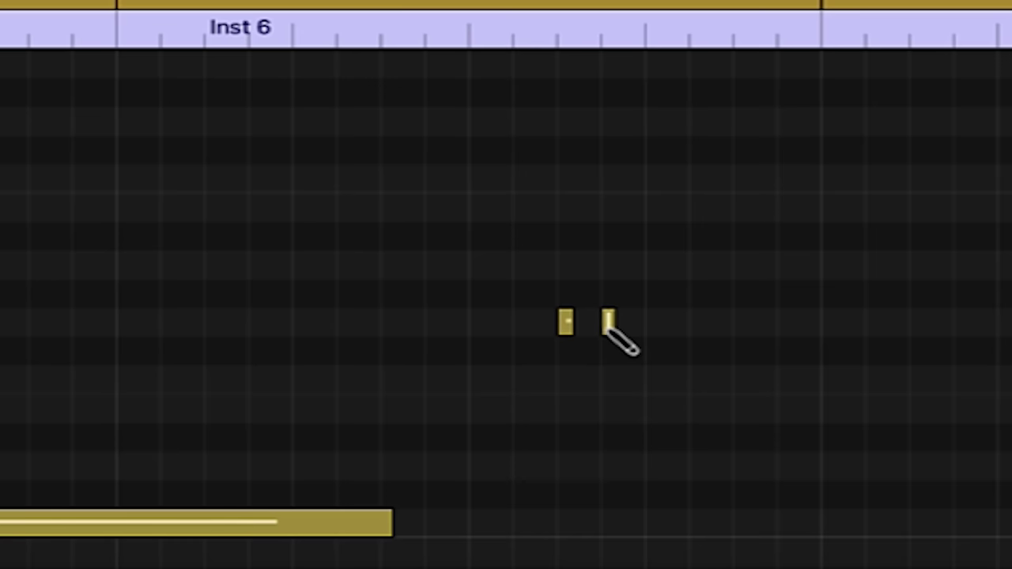
click(605, 323)
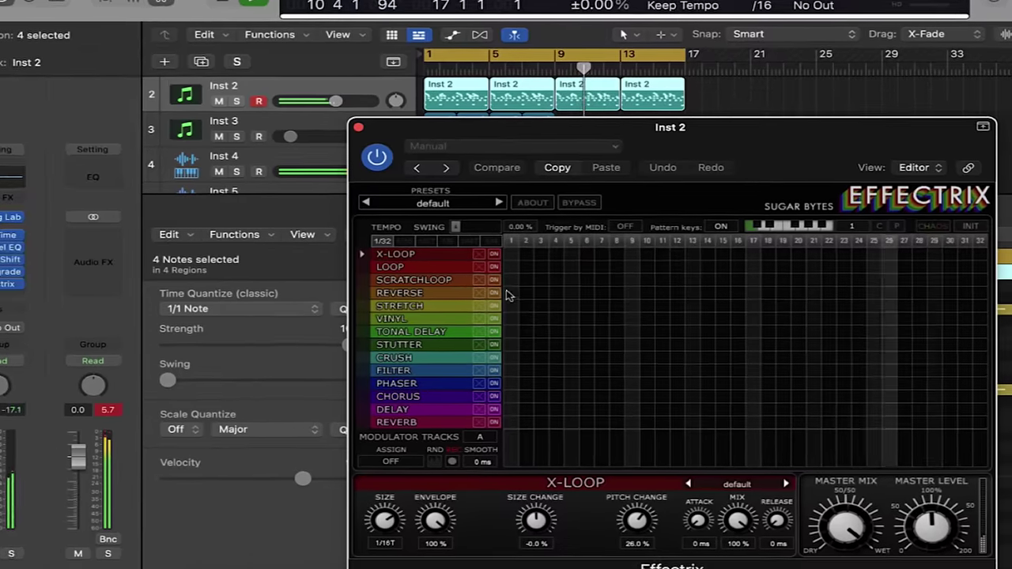
Show the REVERSE row's parameter panel in Effectrix on Inst 2.
click(406, 291)
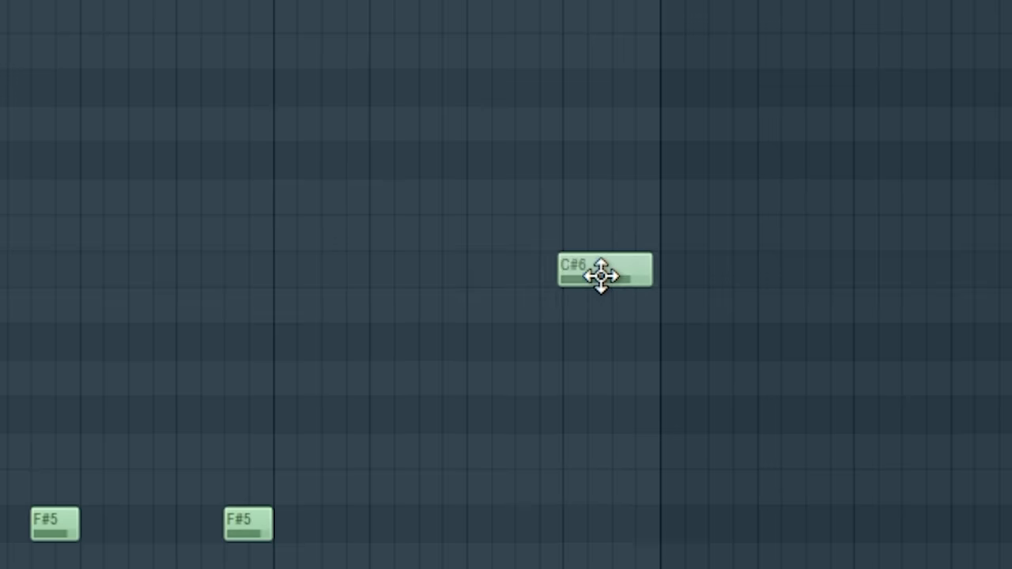
Raise C#6 to E6, move the Inst 6 region to track 8, draw a rising velocity ramp, and play it.
drag(601, 274, 600, 264)
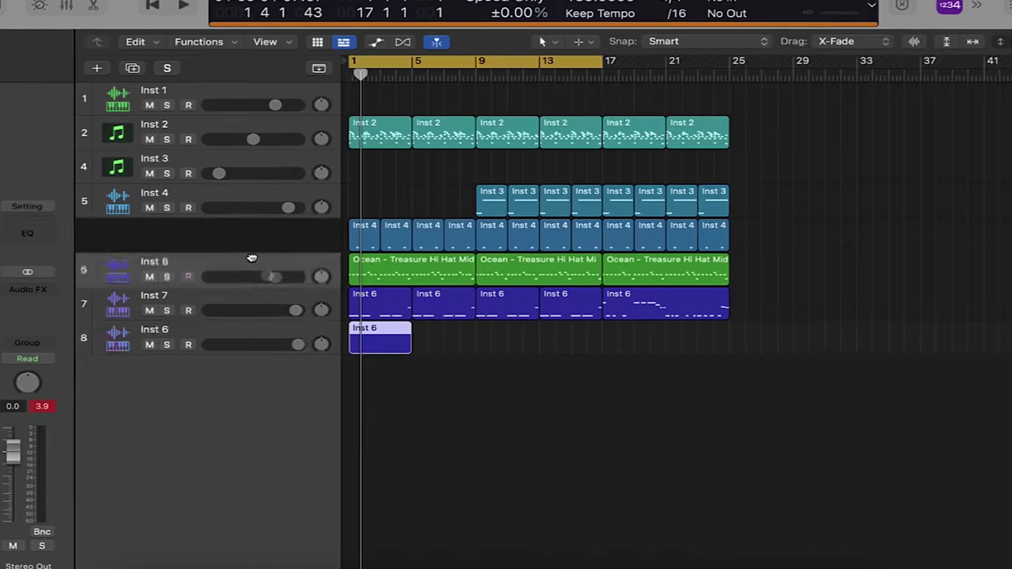
drag(248, 261, 245, 347)
drag(360, 317, 389, 345)
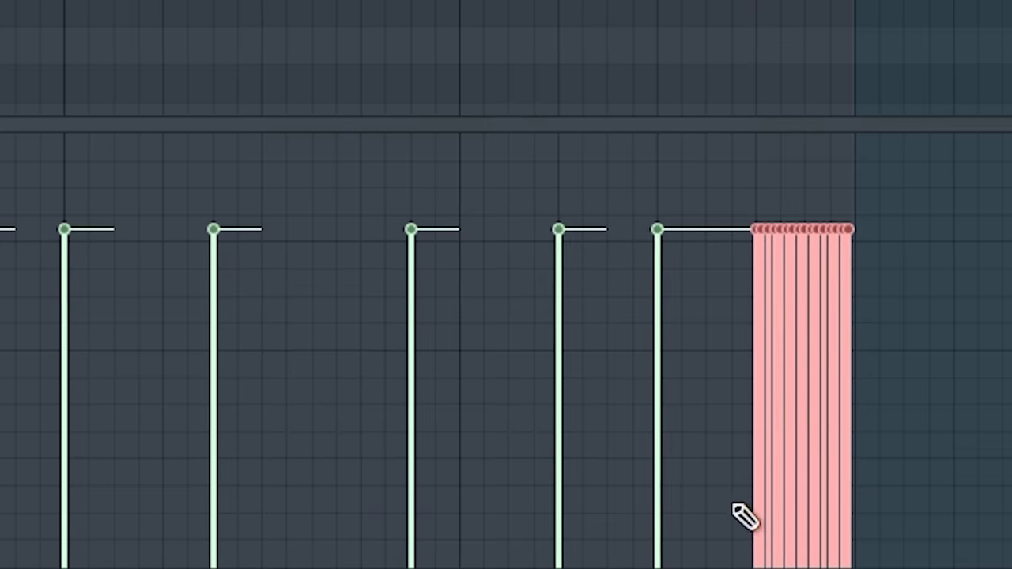
mouse_move(746, 515)
mouse_down()
mouse_move(760, 469)
mouse_move(820, 260)
mouse_up()
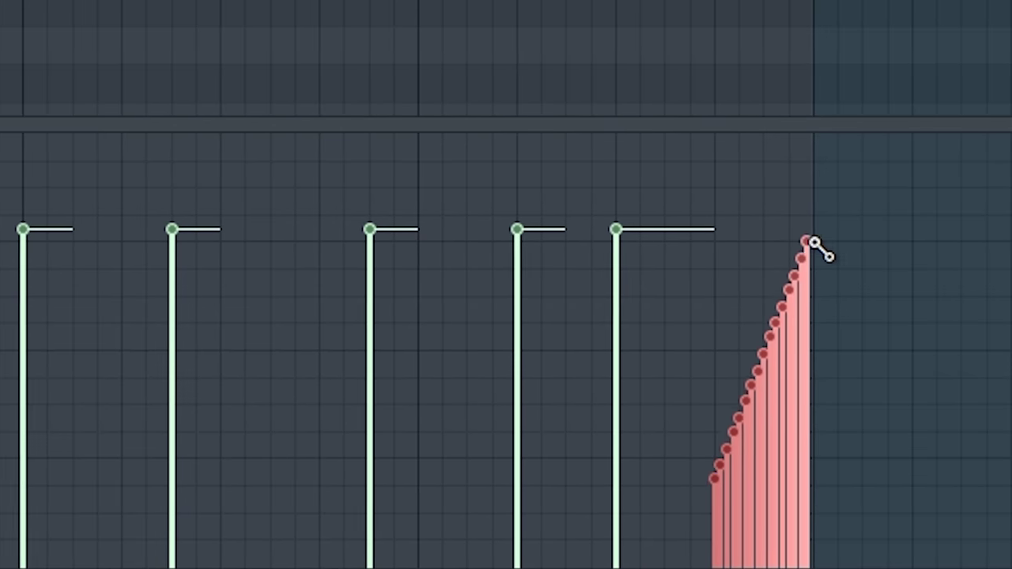
key(space)
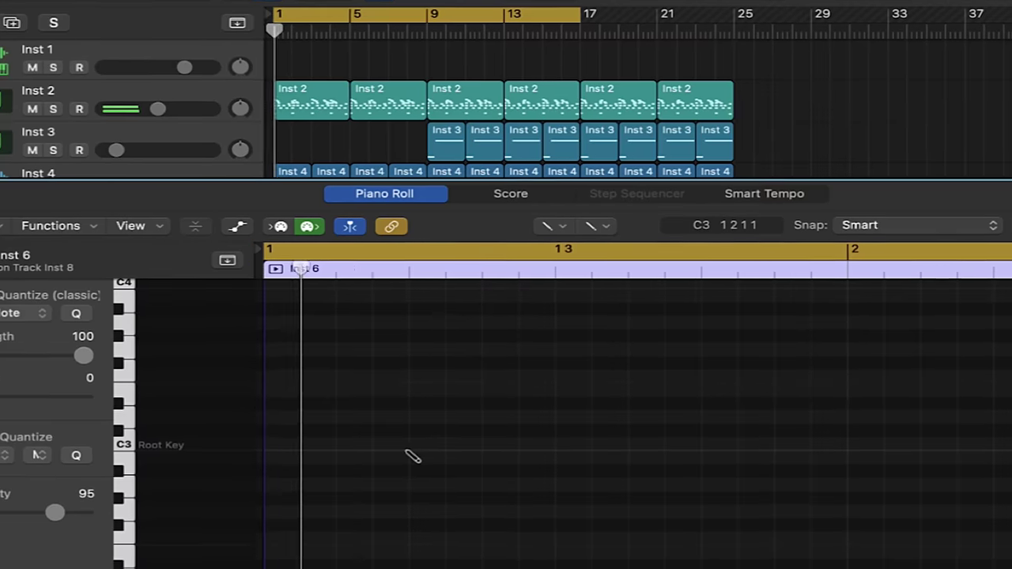
Add a C3 note to the Inst 6 region and set SoundShifter Semitones to 2.
click(791, 451)
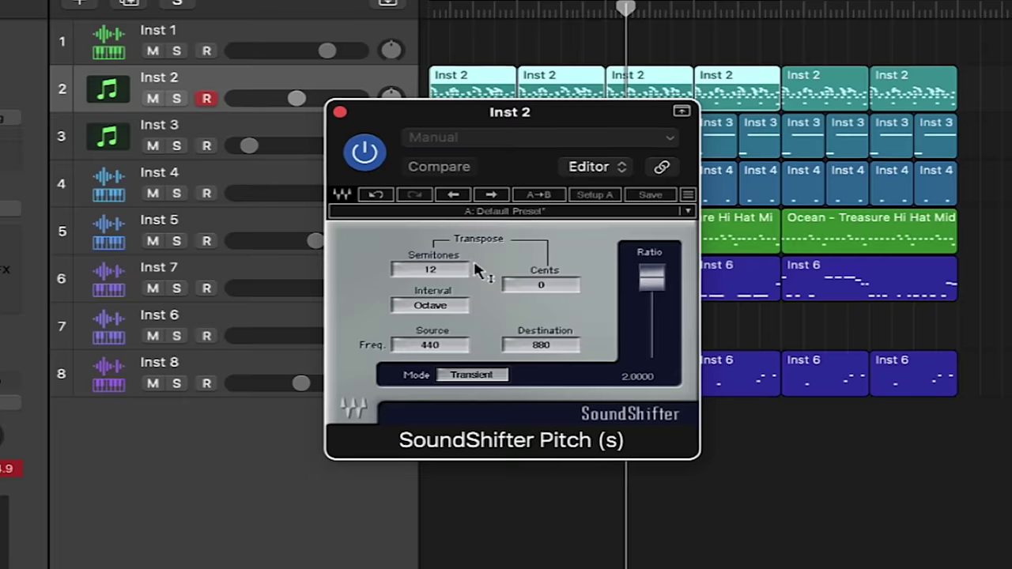
drag(474, 266, 474, 290)
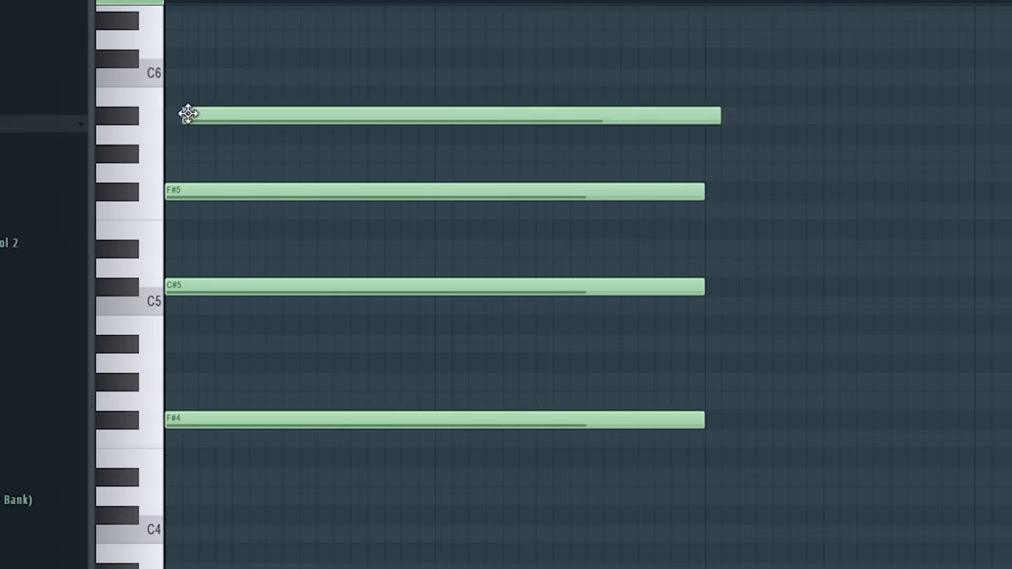
Move the chord's top note up a semitone from G#5 to A5.
drag(175, 152, 177, 127)
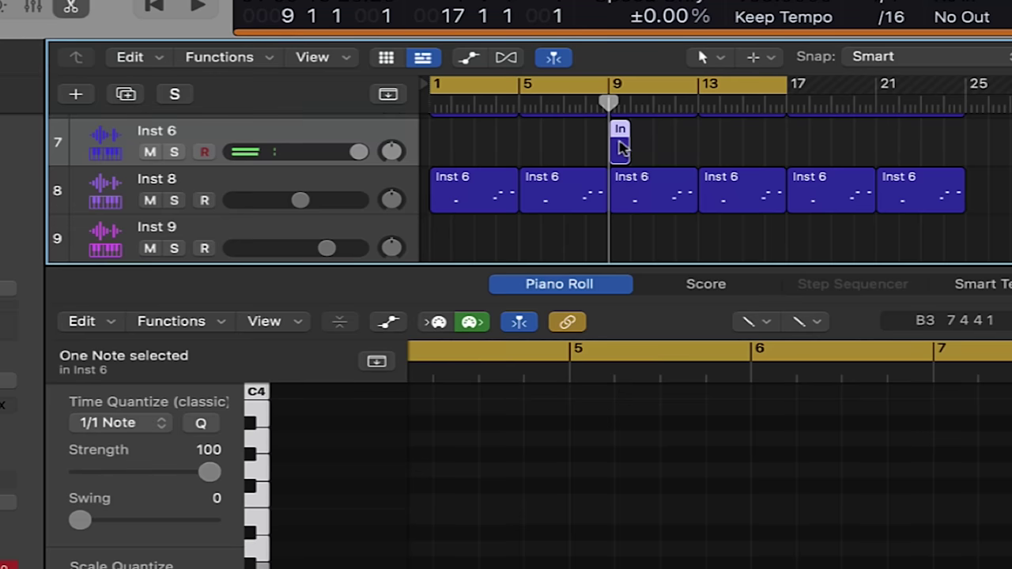
Move the short bar-9 Inst 6 region from track 8 to track 9 and start playback.
drag(621, 225, 623, 248)
key(space)
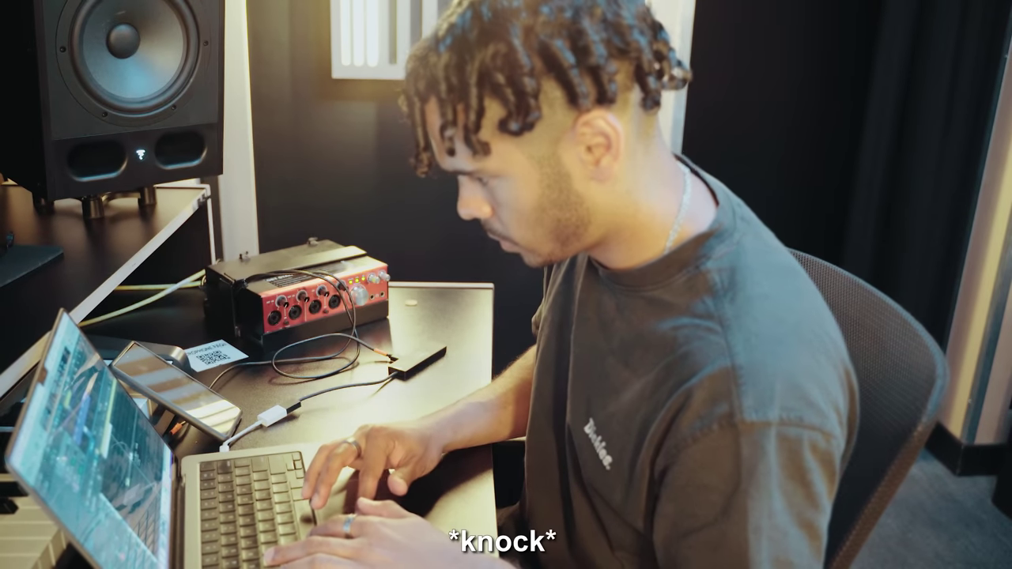